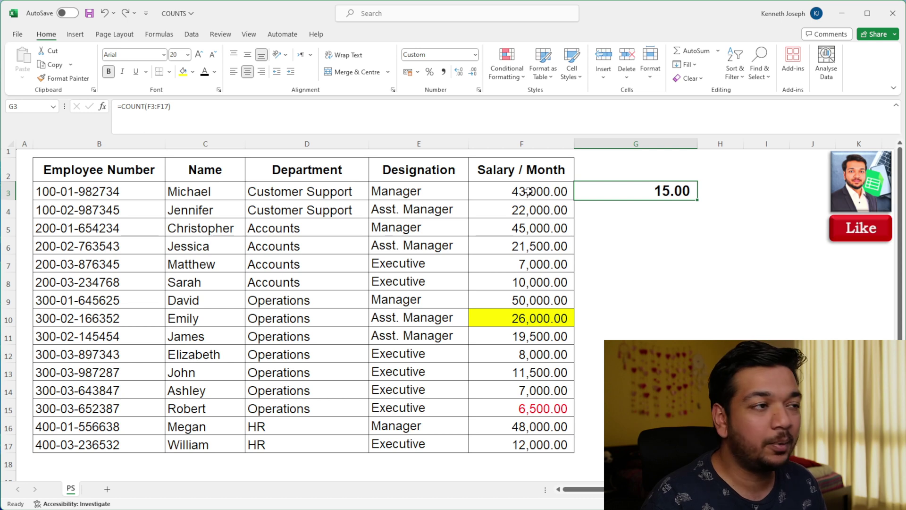
# Change the COUNT formula in G3 so it counts the Designation range E3:E17
pyautogui.moveTo(528, 191); pyautogui.dragTo(515, 402)
pyautogui.click(528, 372)
pyautogui.click(612, 193)
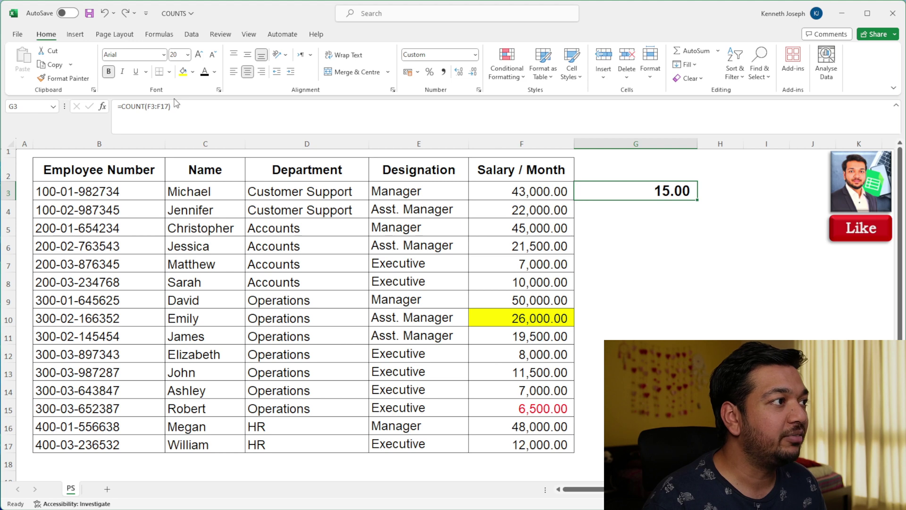
pyautogui.click(168, 111)
pyautogui.moveTo(168, 108); pyautogui.dragTo(147, 109)
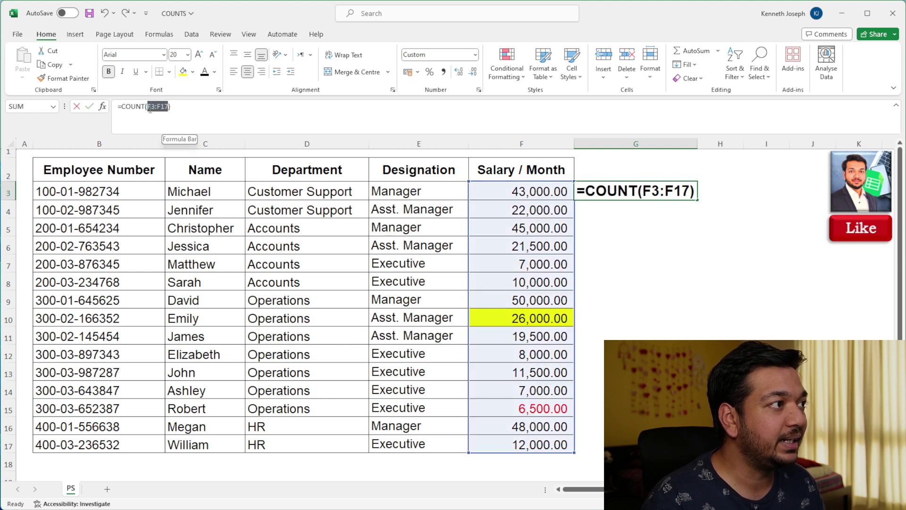
pyautogui.press('BackSpace')
pyautogui.moveTo(444, 192); pyautogui.dragTo(410, 445)
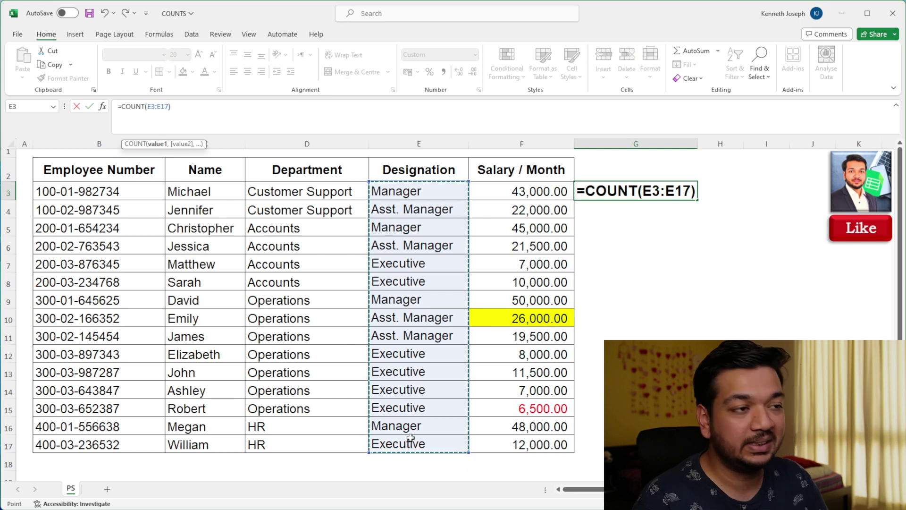
pyautogui.press('Return')
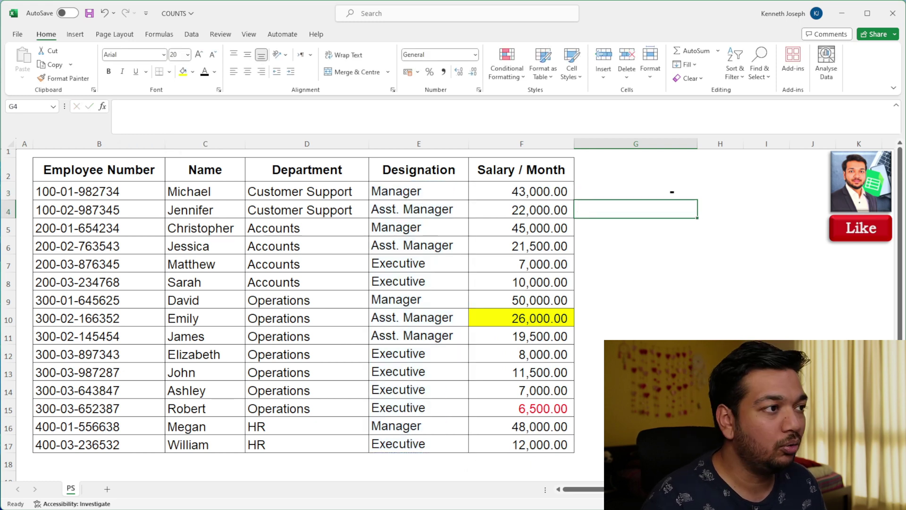
# Replace the formula in G3 with a COUNTA of the salary range F3:F17
pyautogui.click(654, 193)
pyautogui.write('=')
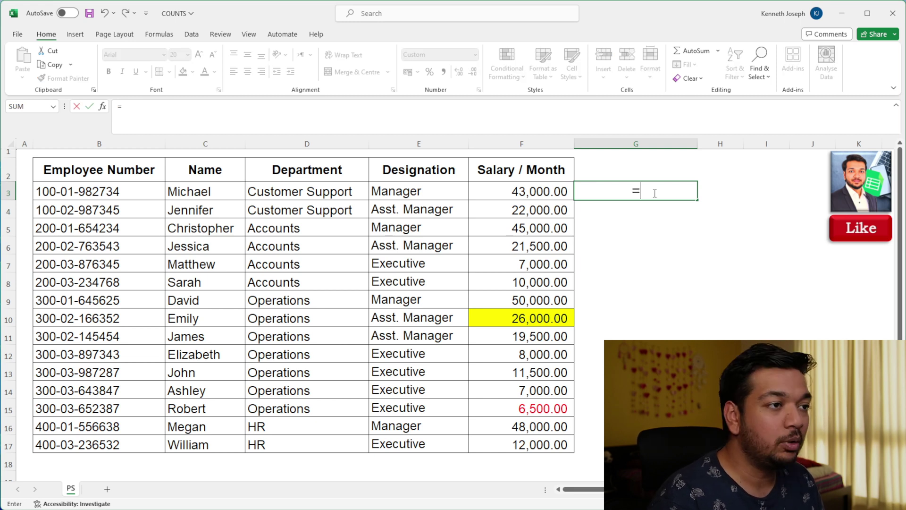
pyautogui.write('COU')
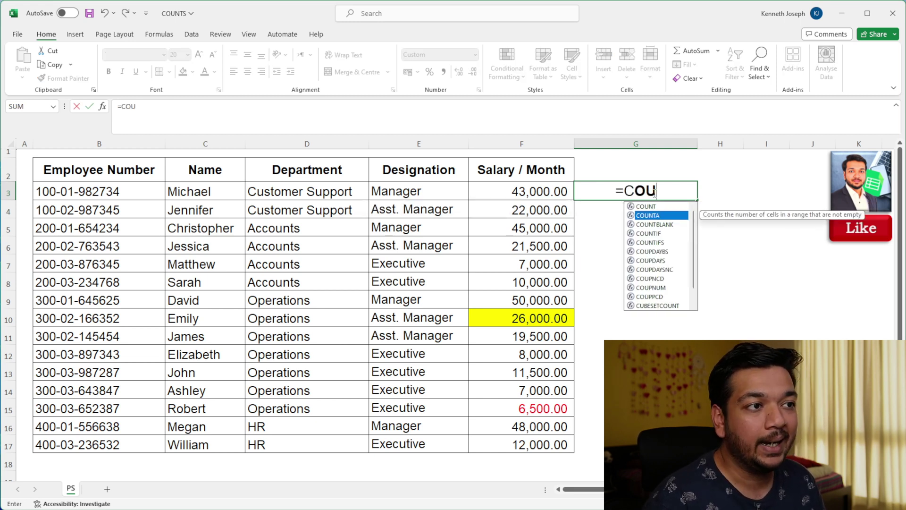
pyautogui.press('Down')
pyautogui.press('Tab')
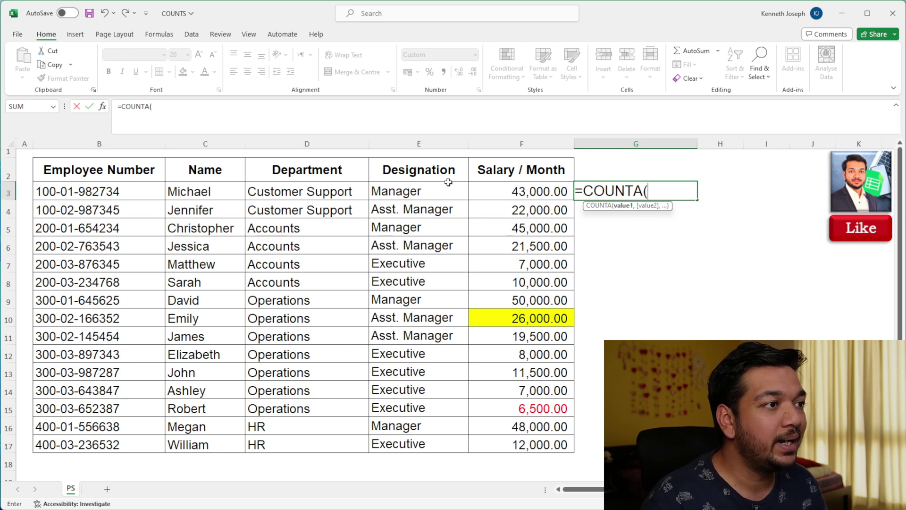
pyautogui.click(487, 191)
pyautogui.moveTo(487, 190); pyautogui.dragTo(489, 439)
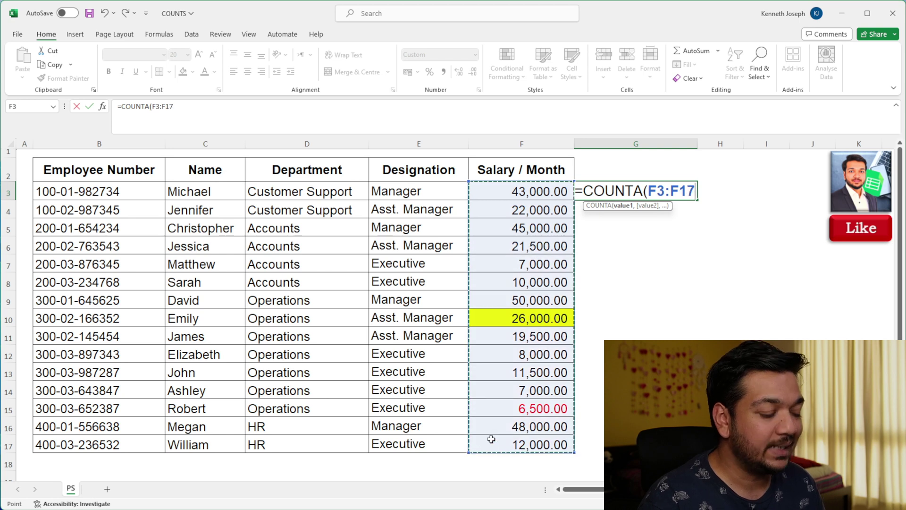
pyautogui.press('Return')
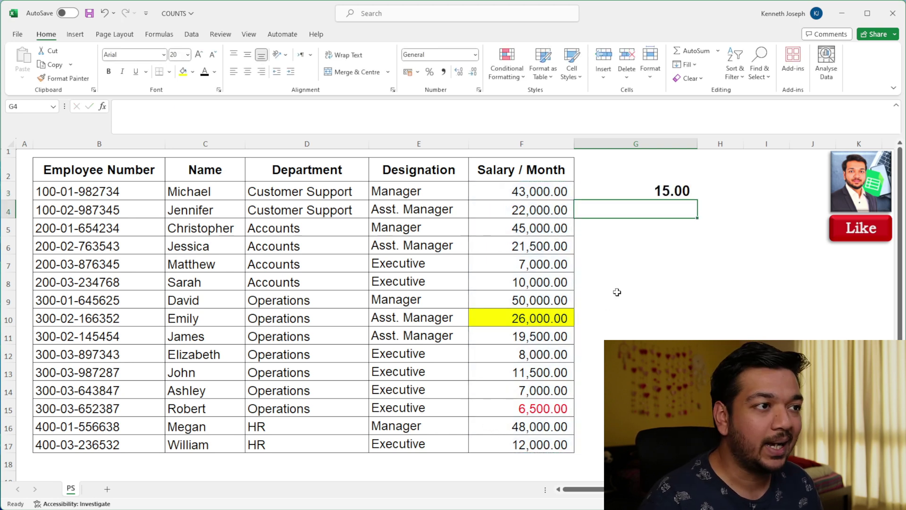
# Edit the COUNTA formula in G3 to cover the Designation range E3:E17 instead
pyautogui.click(647, 191)
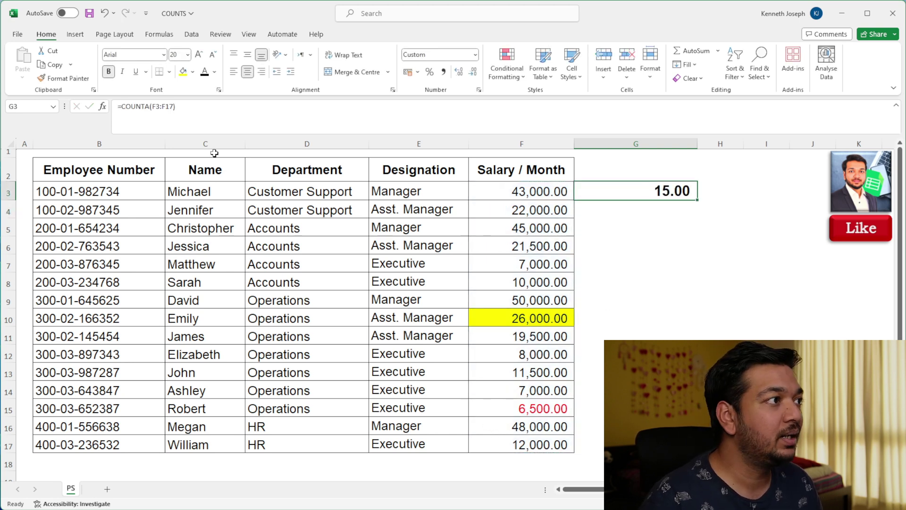
pyautogui.click(173, 106)
pyautogui.moveTo(173, 105); pyautogui.dragTo(153, 106)
pyautogui.press('Delete')
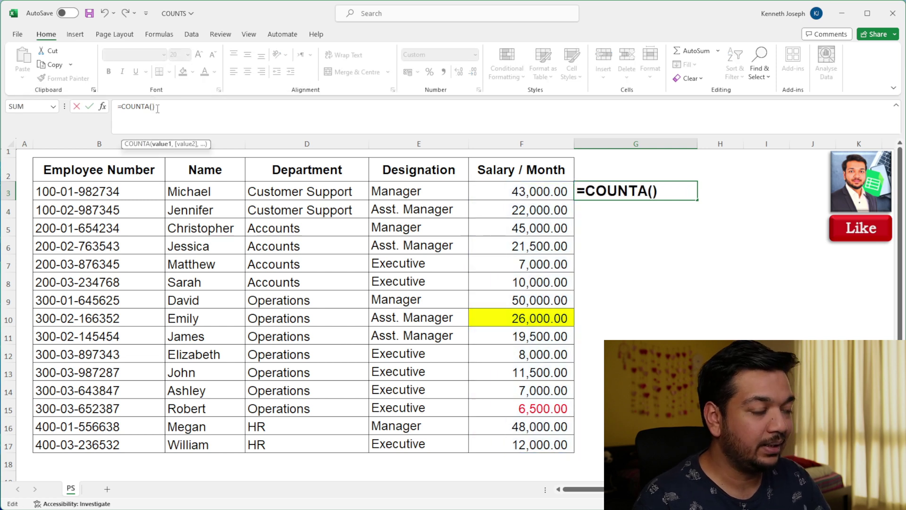
pyautogui.moveTo(448, 189); pyautogui.dragTo(421, 438)
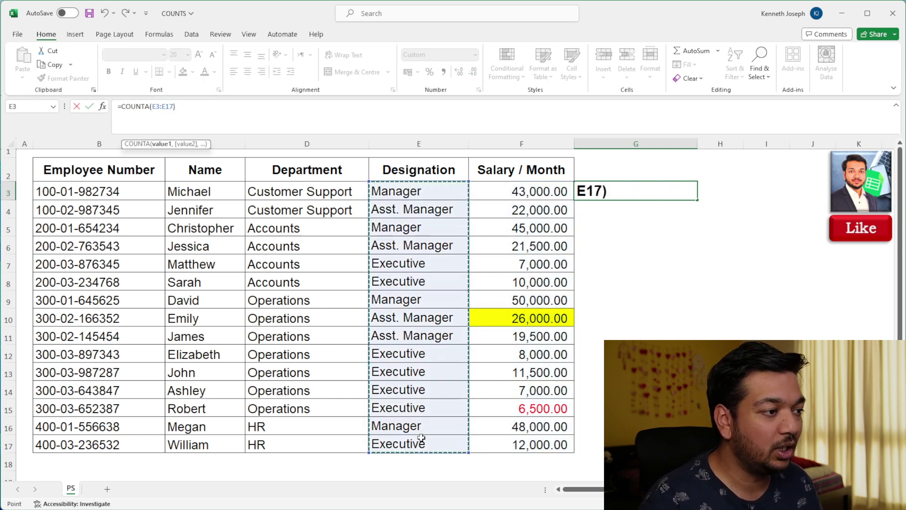
pyautogui.press('Return')
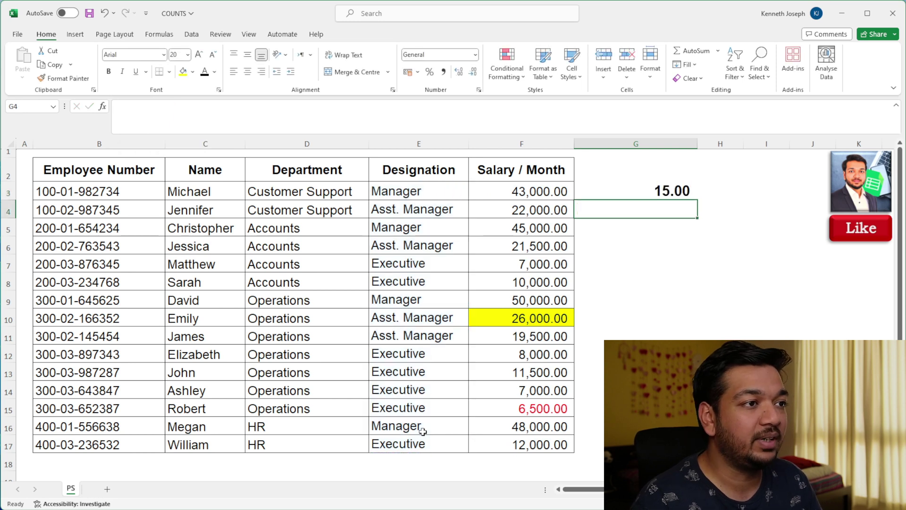
# Clear the designations in cells E7:E10
pyautogui.moveTo(422, 265); pyautogui.dragTo(422, 319)
pyautogui.press('Delete')
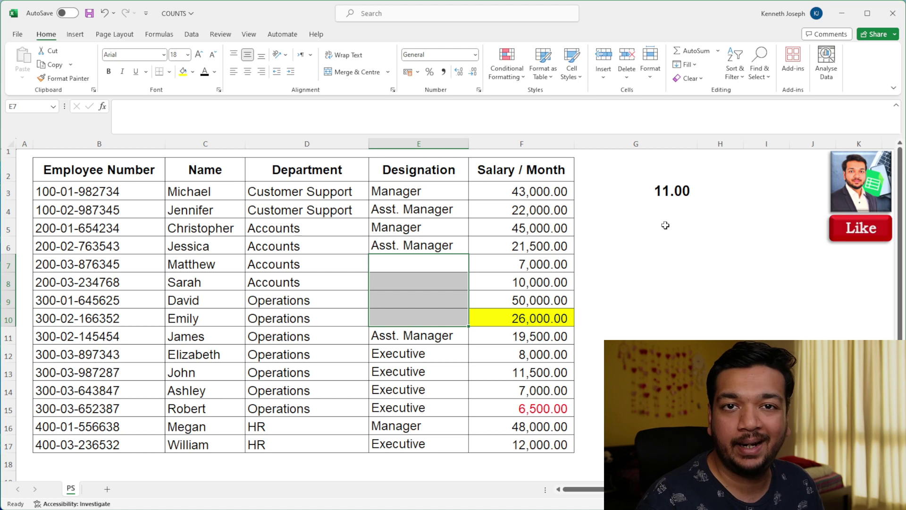
# Replace the formula in G3 with =COUNTBLANK(E3:E17) to count the empty Designation cells
pyautogui.click(660, 193)
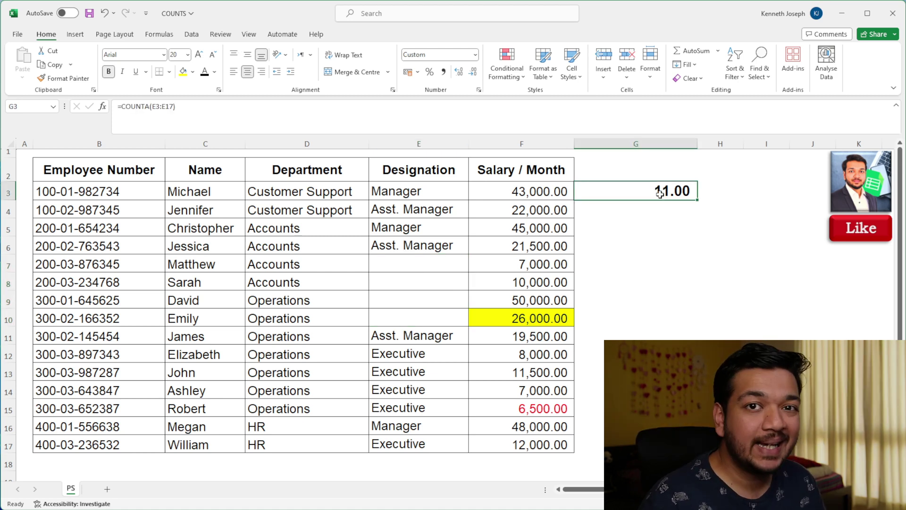
pyautogui.write('=COU')
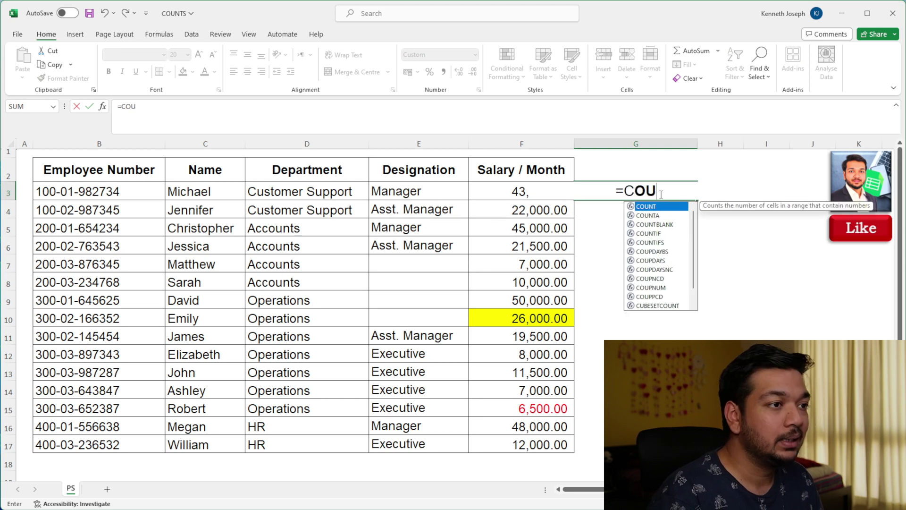
pyautogui.press('Down')
pyautogui.press('Down')
pyautogui.press('Tab')
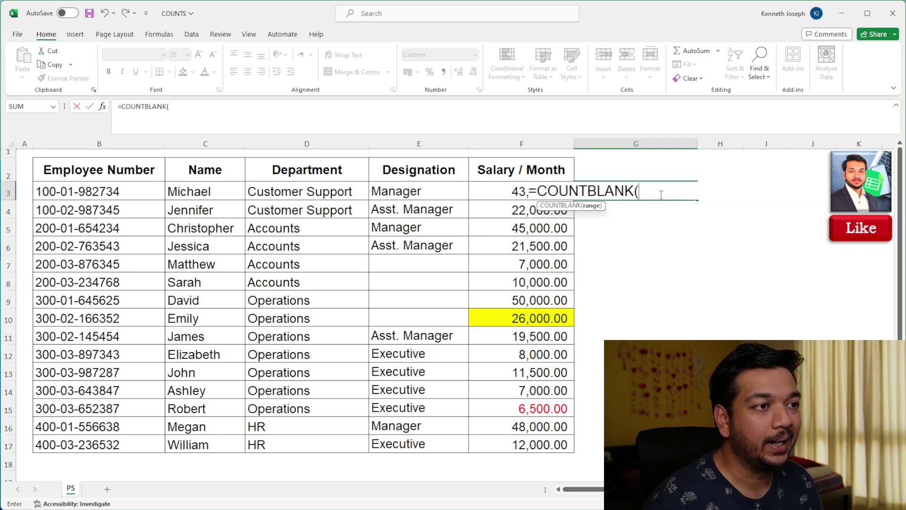
pyautogui.press('Left')
pyautogui.press('Left')
pyautogui.press('Left')
pyautogui.press('Right')
pyautogui.hotkey('shift', 'Down')
pyautogui.hotkey('shift', 'Down')
pyautogui.hotkey('shift', 'Down')
pyautogui.hotkey('shift', 'Down')
pyautogui.hotkey('shift', 'Down')
pyautogui.hotkey('shift', 'Down')
pyautogui.hotkey('shift', 'Down')
pyautogui.hotkey('shift', 'Down')
pyautogui.hotkey('shift', 'Down')
pyautogui.hotkey('shift', 'Down')
pyautogui.hotkey('shift', 'Down')
pyautogui.hotkey('shift', 'Down')
pyautogui.hotkey('shift', 'Down')
pyautogui.hotkey('shift', 'Down')
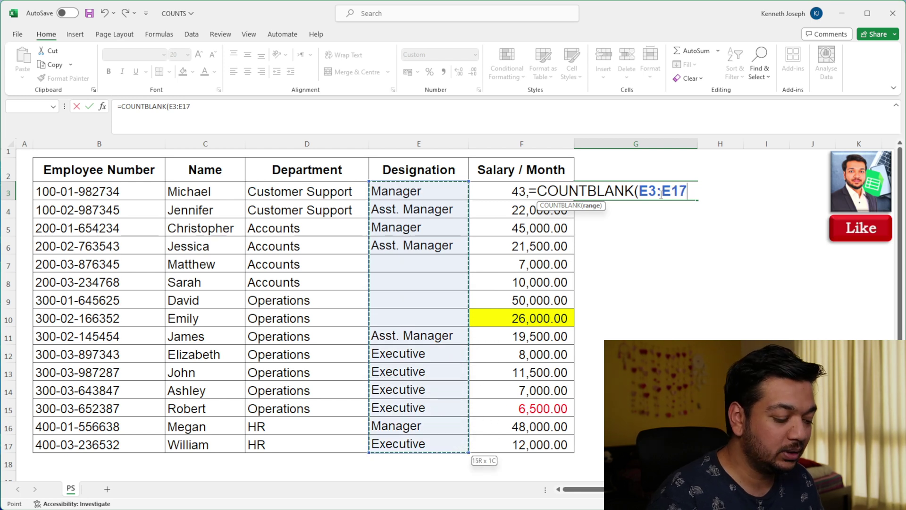
pyautogui.write(')')
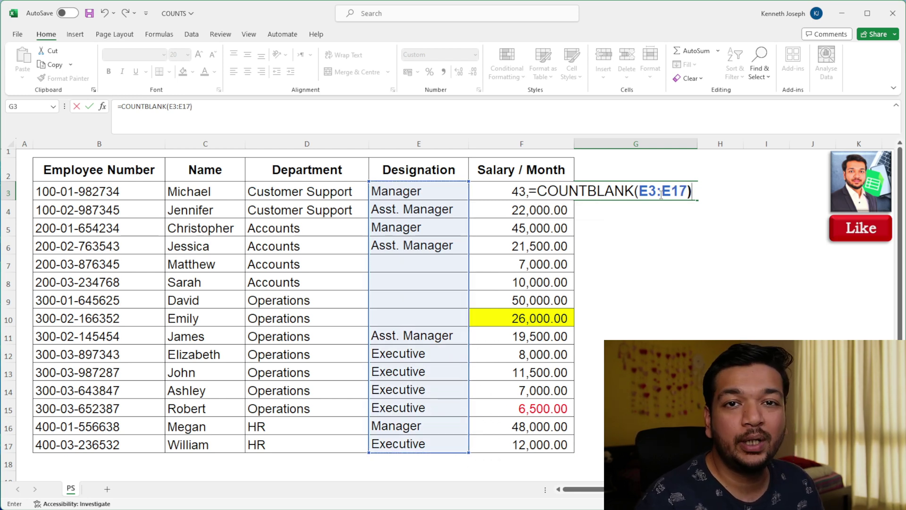
pyautogui.press('Return')
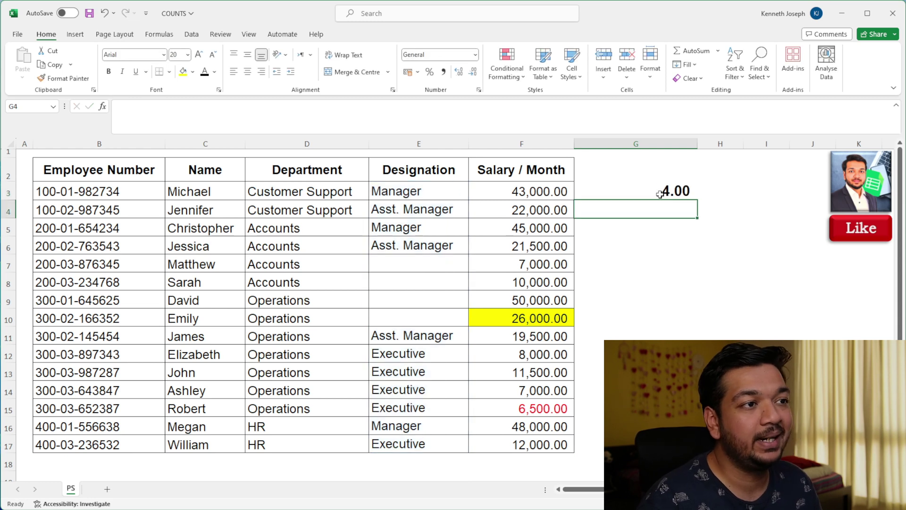
# Check the empty Designation cells E7 to E10 one by one against the blank count
pyautogui.click(431, 267)
pyautogui.click(431, 283)
pyautogui.click(434, 301)
pyautogui.click(438, 313)
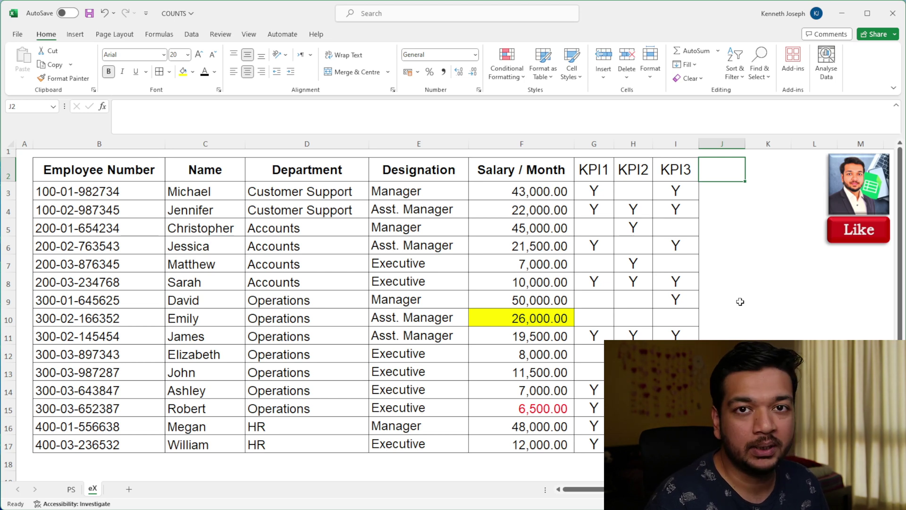
# Examine the KPI1, KPI2 and KPI3 headers on the eX sheet and the Y marks of the first three employees
pyautogui.click(600, 179)
pyautogui.click(633, 179)
pyautogui.click(682, 172)
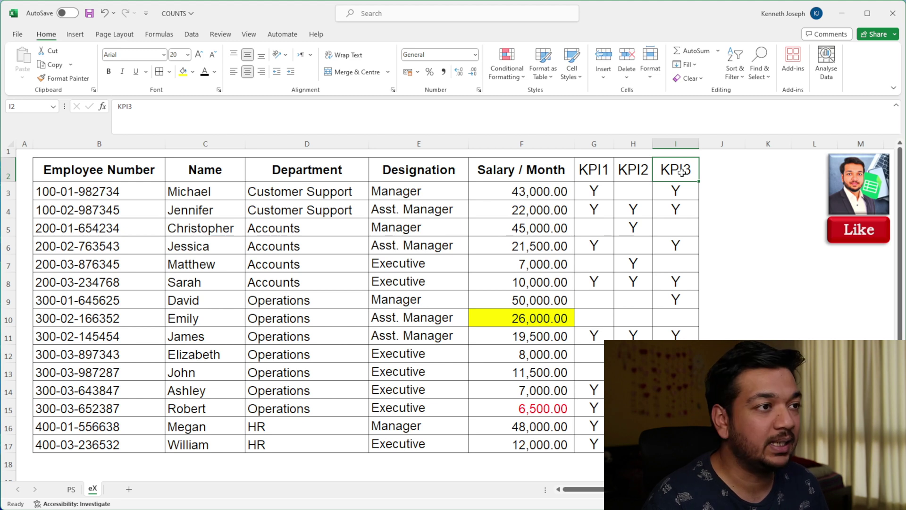
pyautogui.click(601, 195)
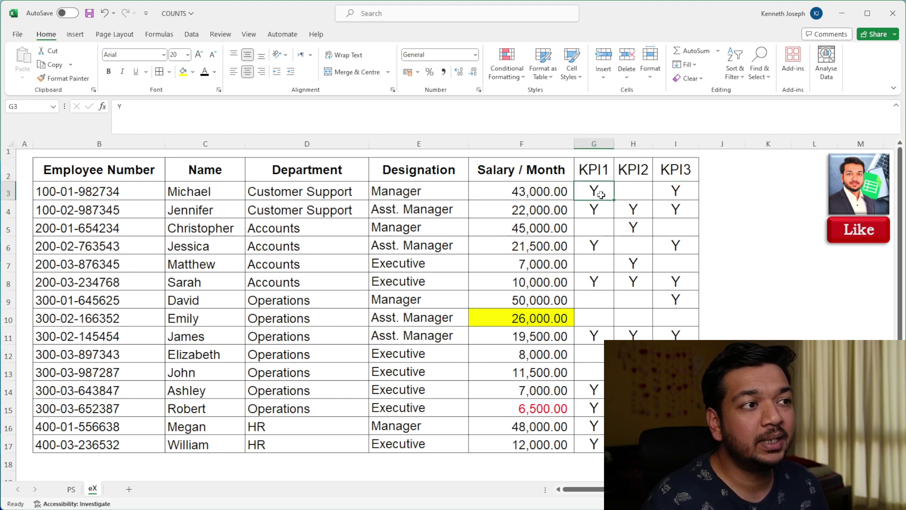
pyautogui.click(670, 194)
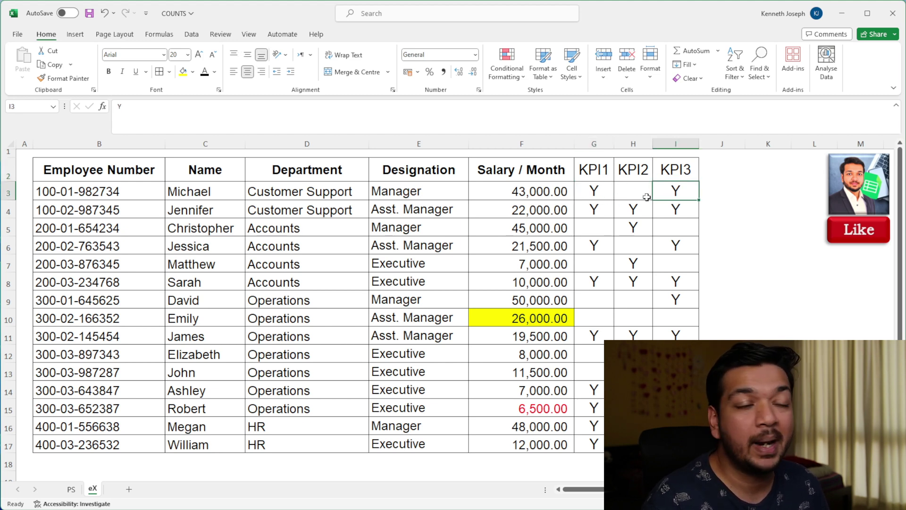
pyautogui.moveTo(612, 209); pyautogui.dragTo(664, 211)
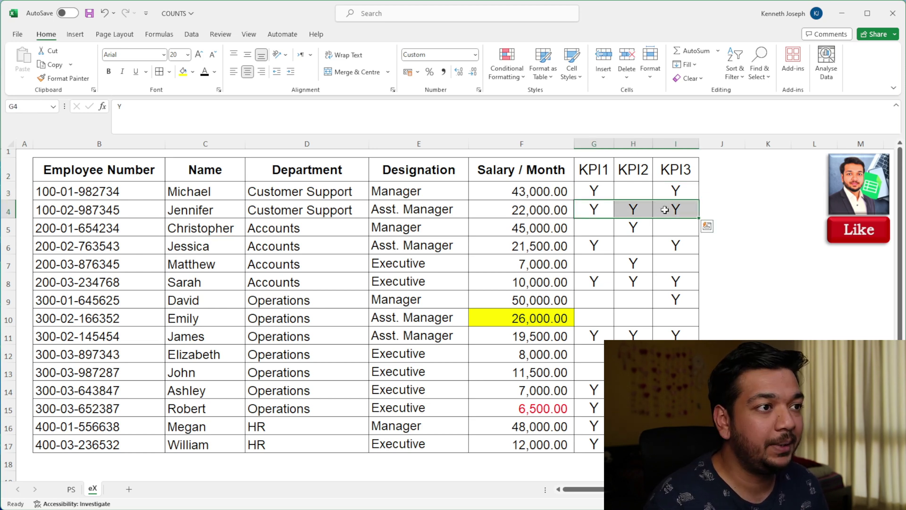
pyautogui.click(647, 230)
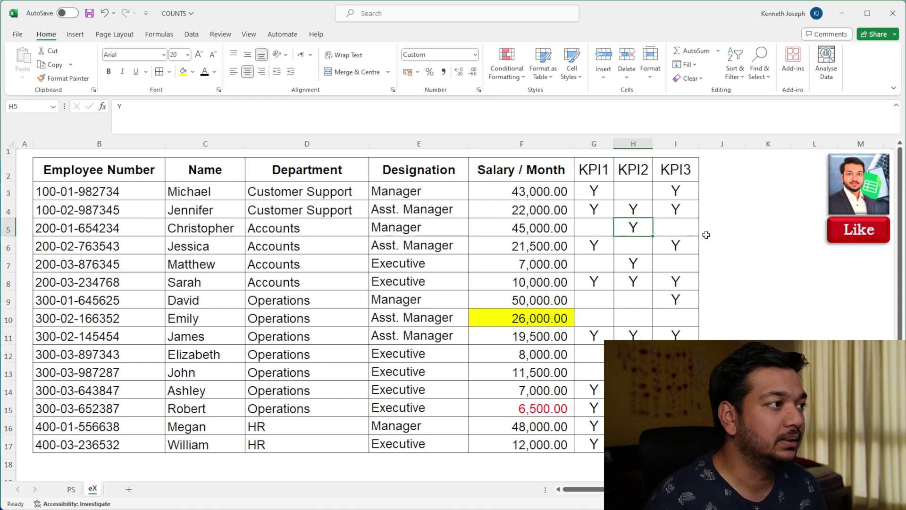
# Enter a COUNTA formula in J3 that counts the first employee's KPI marks in G3:I3
pyautogui.click(715, 195)
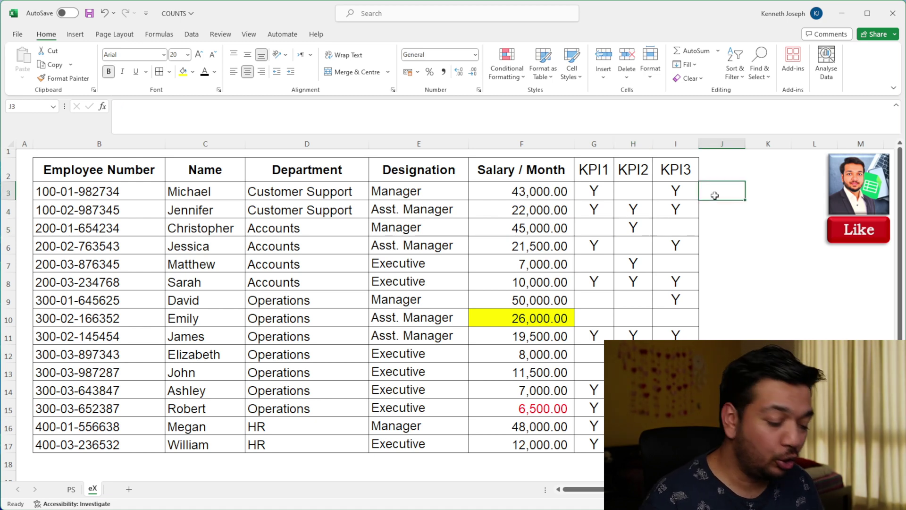
pyautogui.write('=COU')
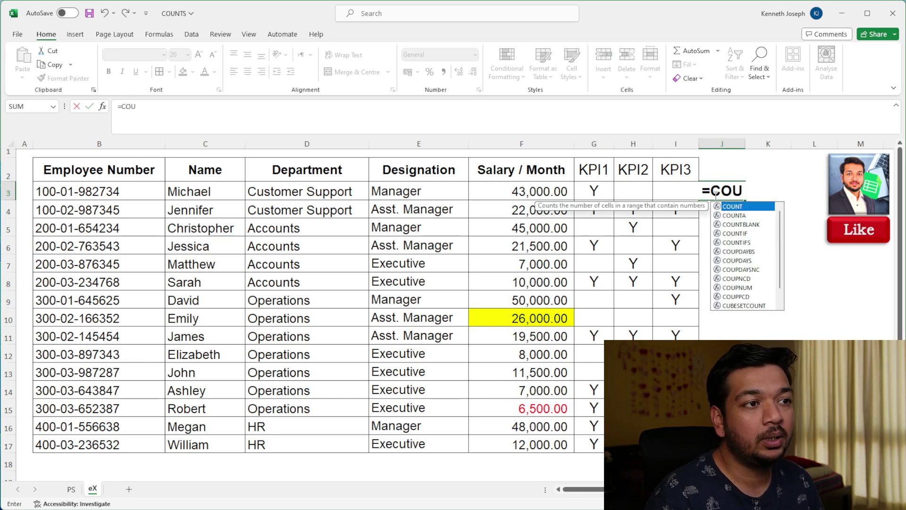
pyautogui.press('Down')
pyautogui.press('Tab')
pyautogui.press('Left')
pyautogui.hotkey('shift', 'Left')
pyautogui.hotkey('shift', 'Left')
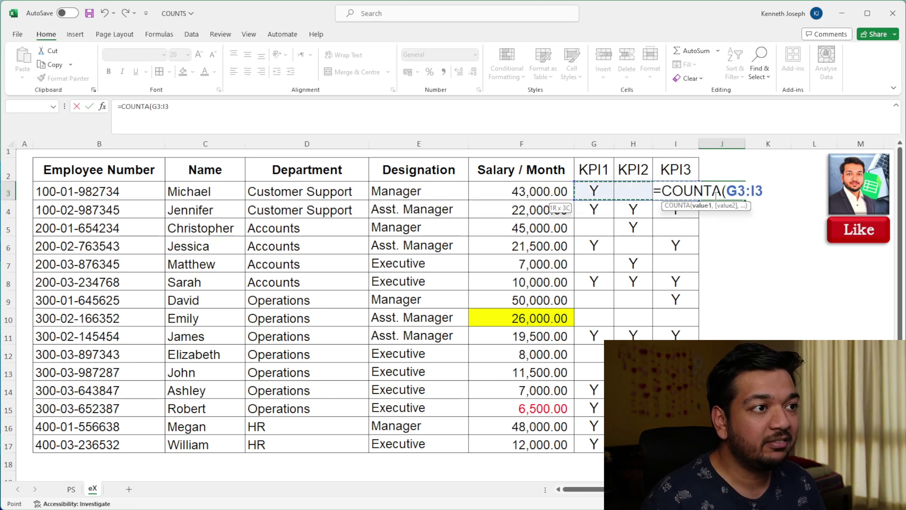
pyautogui.press('Return')
# Copy the COUNTA formula from J3 to J4:J17 for the remaining employees
pyautogui.press('Up')
pyautogui.hotkey('ctrl', 'c')
pyautogui.press('Down')
pyautogui.hotkey('shift', 'Down')
pyautogui.hotkey('shift', 'Down')
pyautogui.hotkey('shift', 'Down')
pyautogui.hotkey('shift', 'Down')
pyautogui.hotkey('shift', 'Down')
pyautogui.hotkey('shift', 'Down')
pyautogui.hotkey('shift', 'Down')
pyautogui.hotkey('shift', 'Down')
pyautogui.hotkey('shift', 'Down')
pyautogui.hotkey('shift', 'Down')
pyautogui.hotkey('shift', 'Down')
pyautogui.hotkey('shift', 'Down')
pyautogui.hotkey('shift', 'Down')
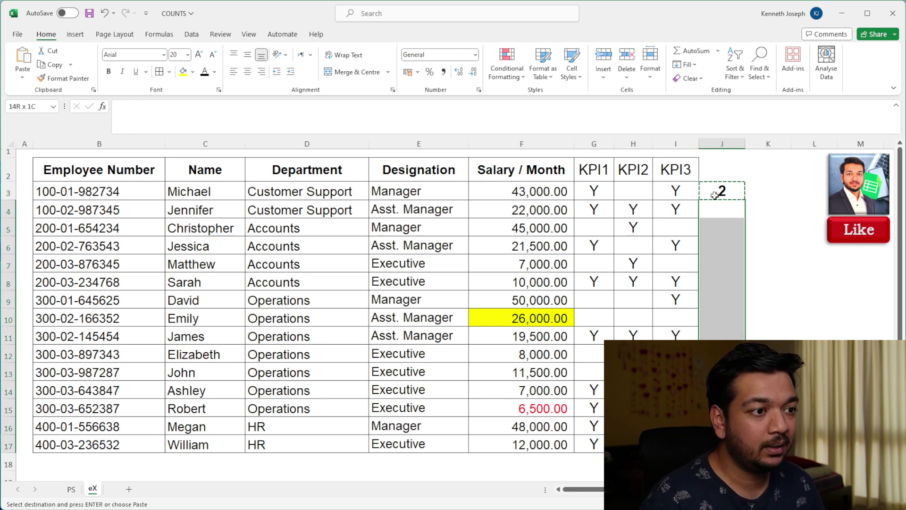
pyautogui.press('Return')
# Start an IF formula in K3 that uses the first employee's KPI count in J3 for its logical test
pyautogui.press('Up')
pyautogui.press('Right')
pyautogui.press('F2')
pyautogui.write('=IF(')
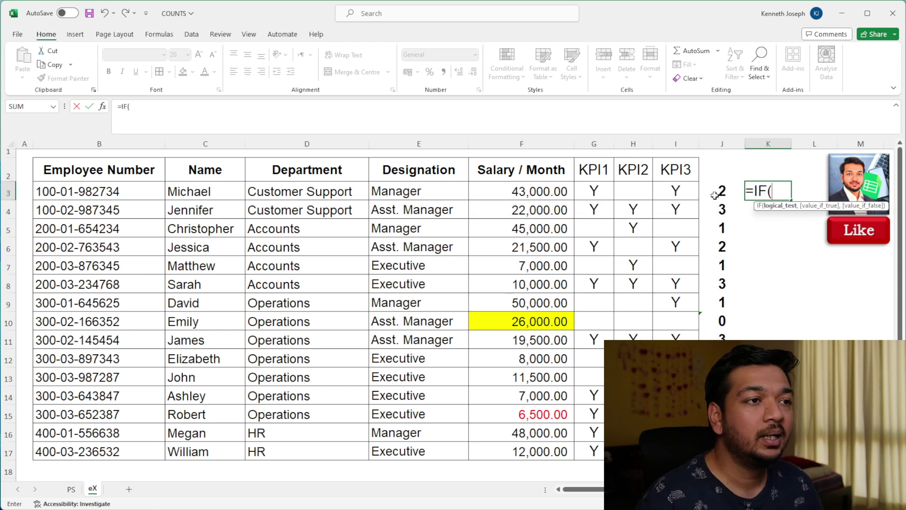
pyautogui.click(715, 195)
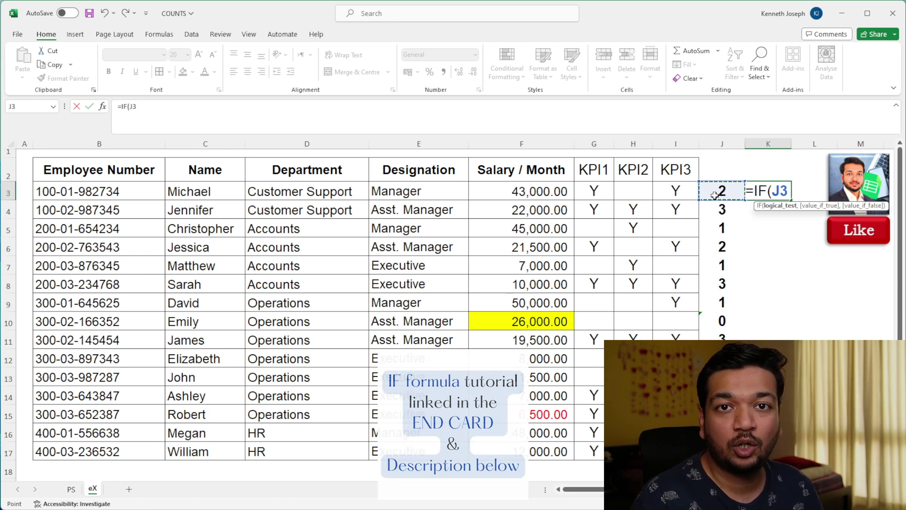
# Move the unfinished IF formula's reference down column J, going through the other employees' KPI counts one by one
pyautogui.press('Down')
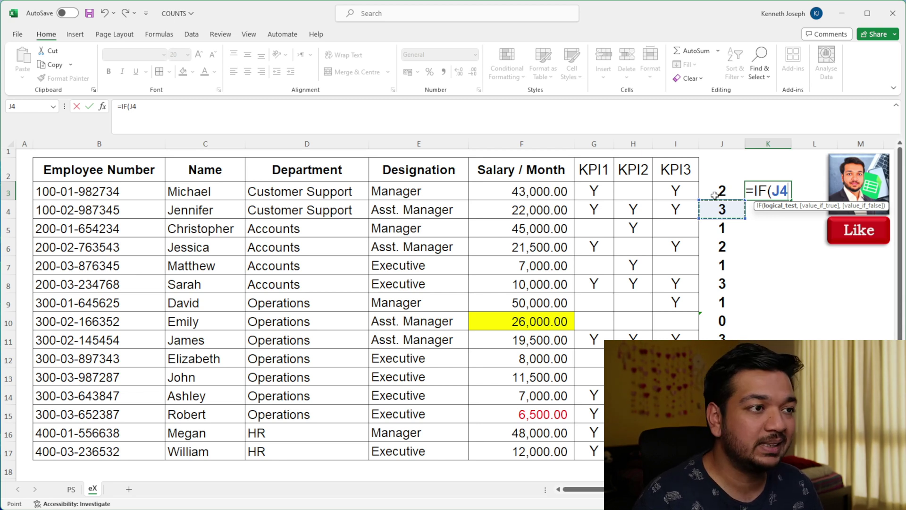
pyautogui.press('Down')
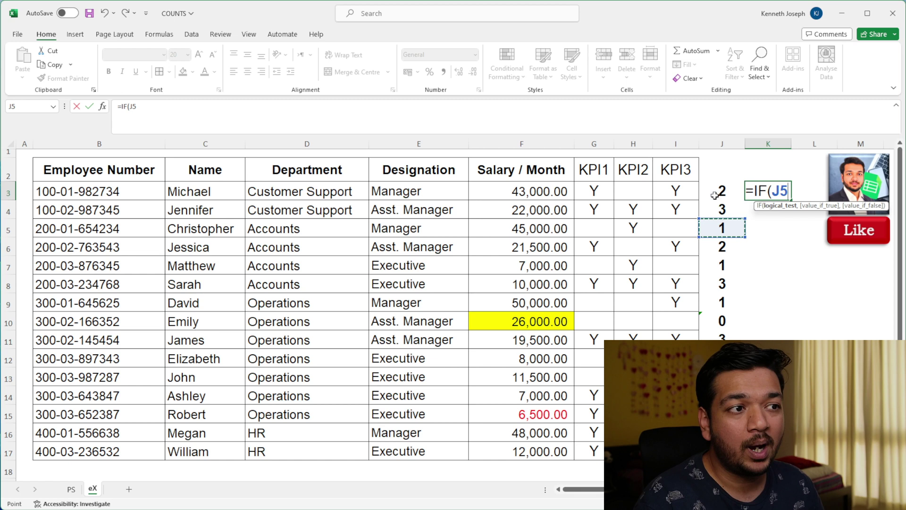
pyautogui.press('Down')
pyautogui.press('Down')
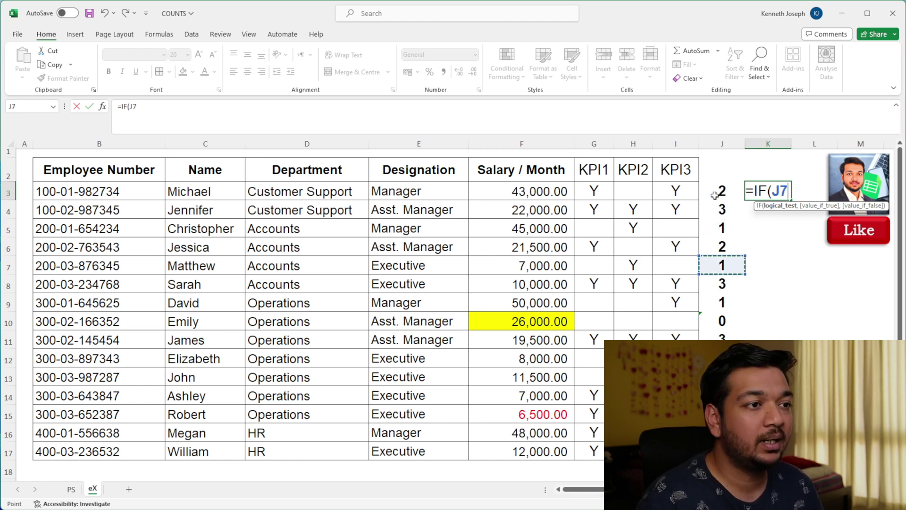
pyautogui.press('Down')
pyautogui.press('Down')
pyautogui.press('Down')
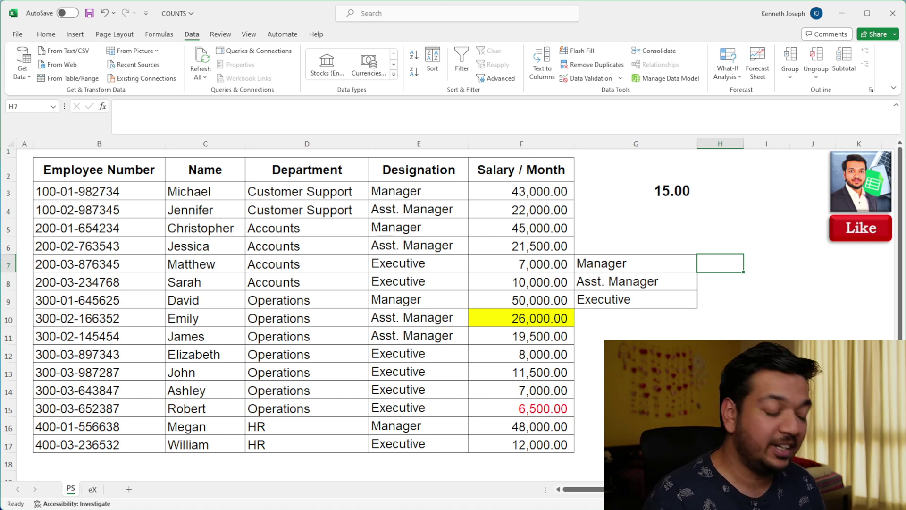
# Start a COUNTIF formula in H7 on the PS sheet with the Designation cells E3:E17 as its range
pyautogui.write('=')
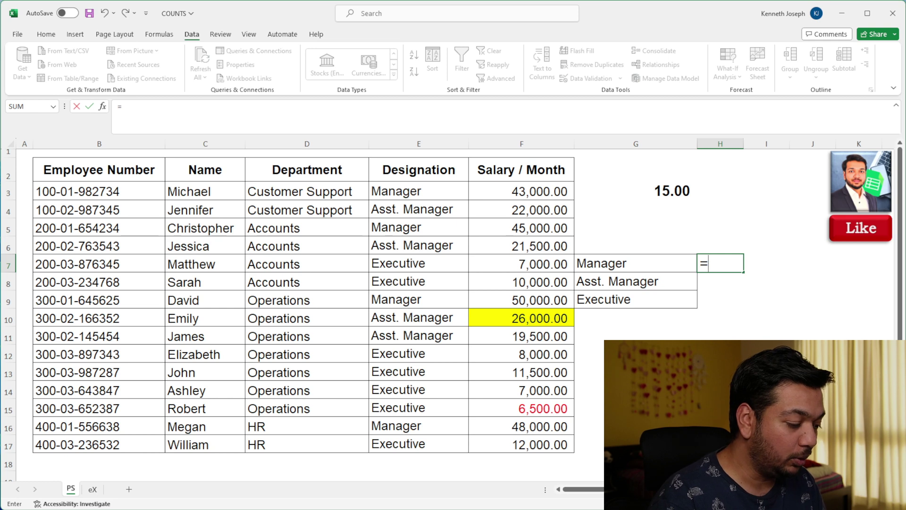
pyautogui.write('COUN')
pyautogui.press('Down')
pyautogui.press('Down')
pyautogui.press('Down')
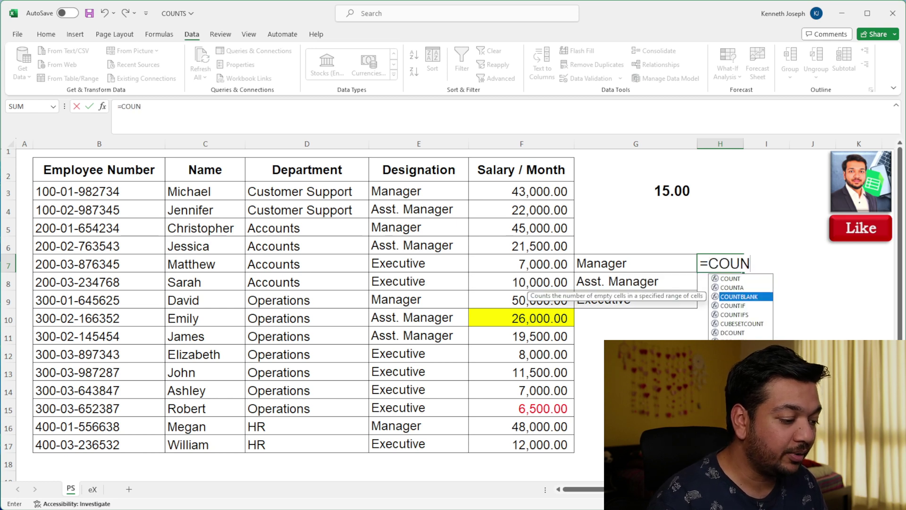
pyautogui.press('Tab')
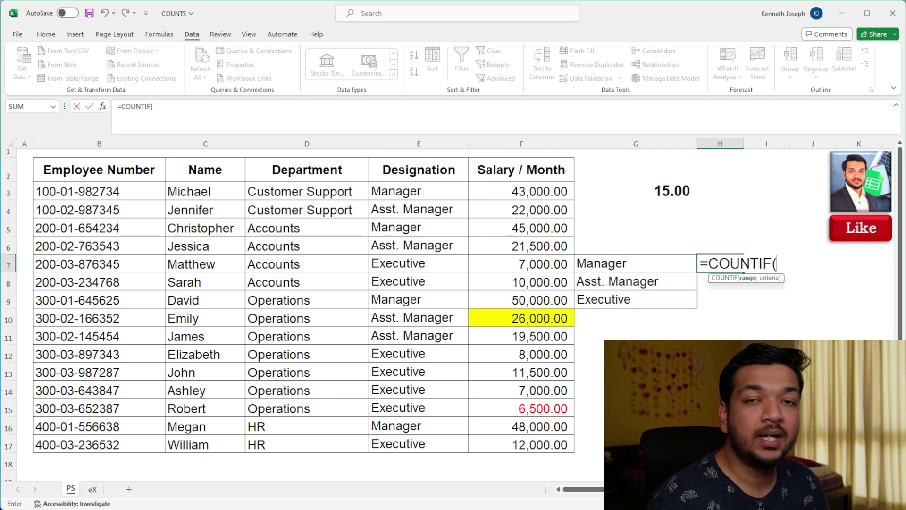
pyautogui.press('Left')
pyautogui.press('Left')
pyautogui.press('Left')
pyautogui.press('Up')
pyautogui.press('Up')
pyautogui.press('Up')
pyautogui.press('Up')
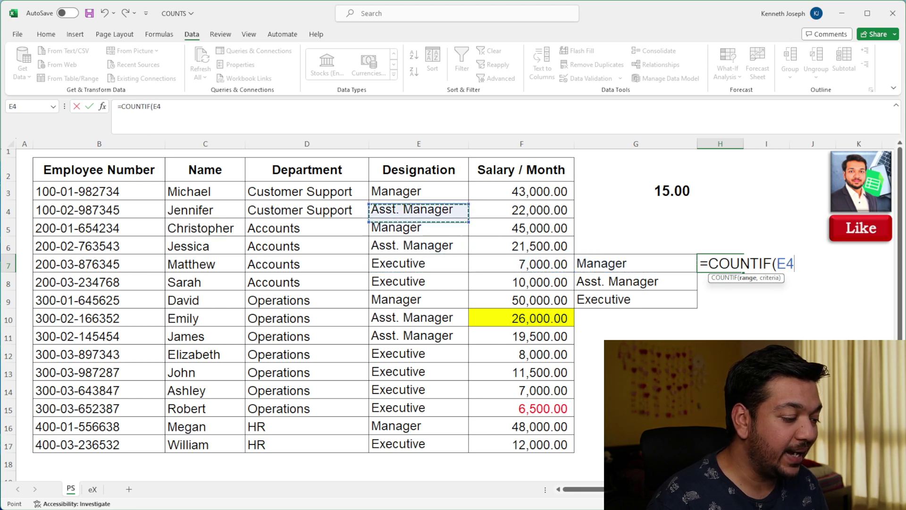
pyautogui.hotkey('ctrl', 'shift', 'Down')
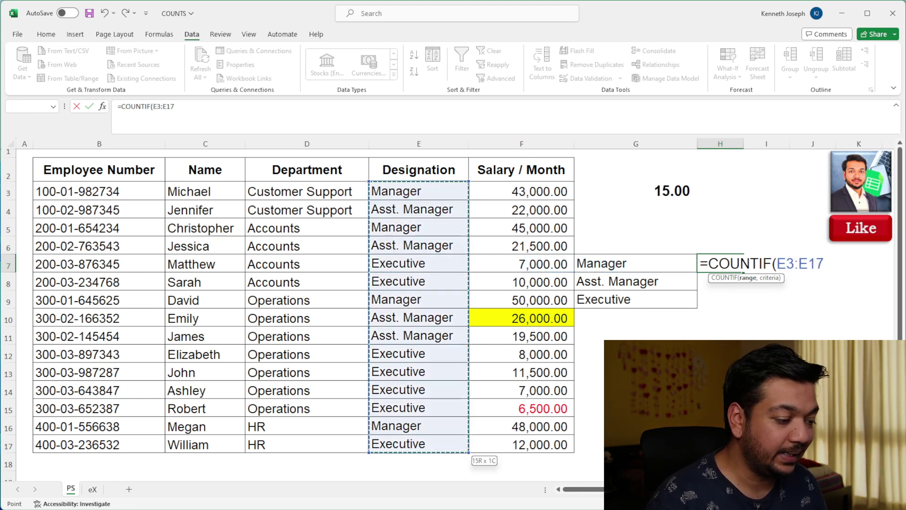
# Make the COUNTIF range absolute as $E$3:$E$17 and complete the formula with G7 as the criteria
pyautogui.press('F4')
pyautogui.write(',')
pyautogui.press('Left')
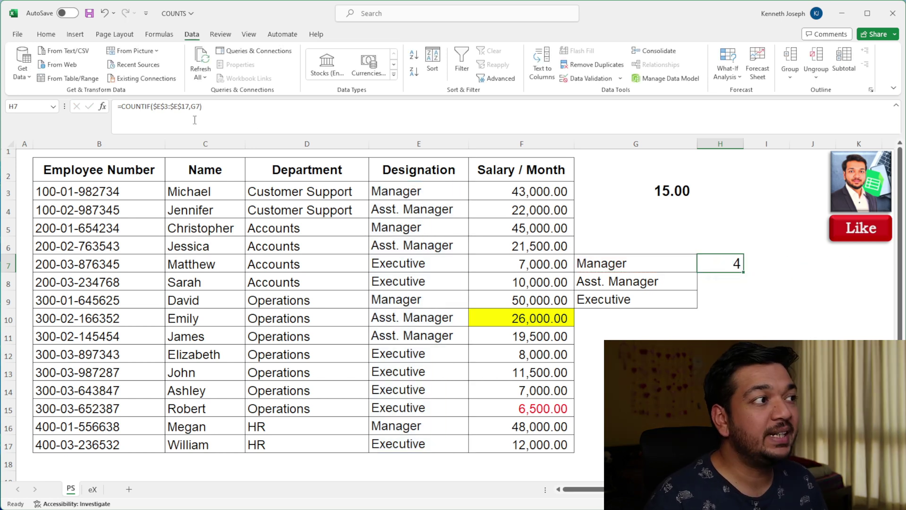
# Examine the absolute range and the relative criteria reference in the COUNTIF formula in H7
pyautogui.moveTo(154, 107); pyautogui.dragTo(178, 107)
pyautogui.press('Escape')
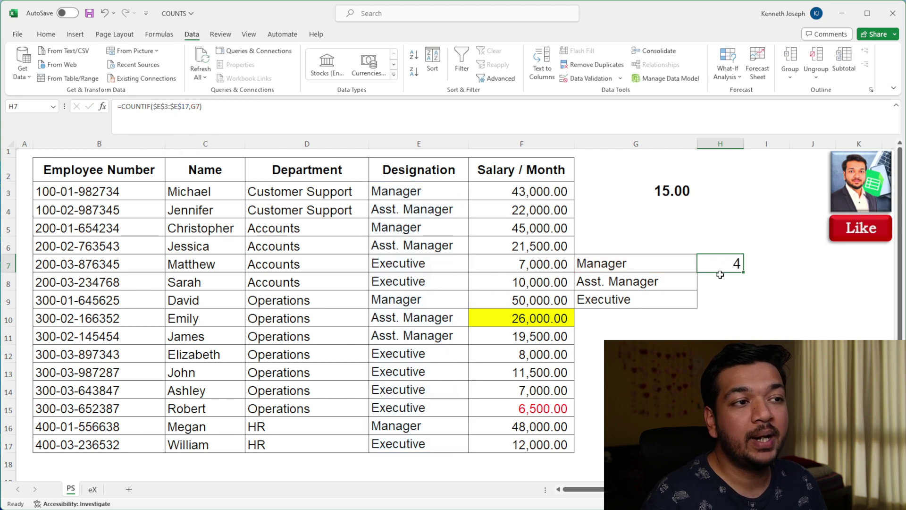
pyautogui.click(723, 279)
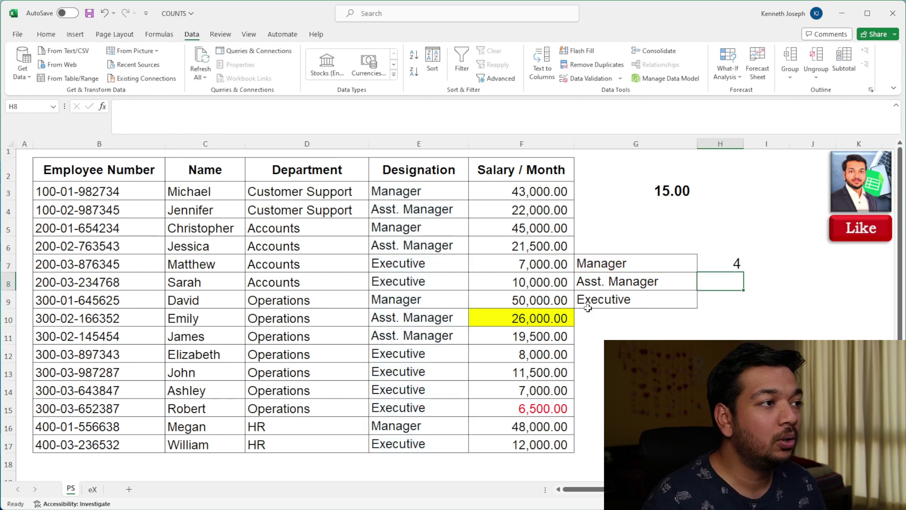
pyautogui.doubleClick(734, 262)
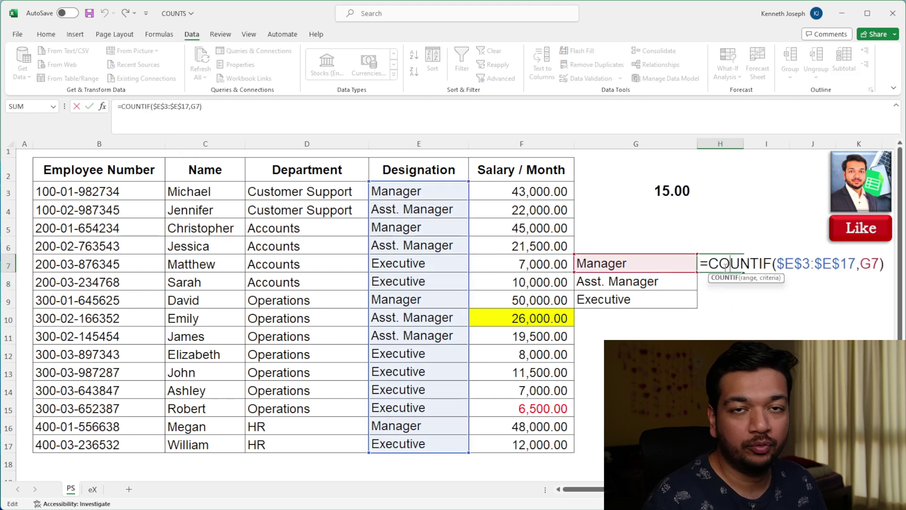
pyautogui.press('Escape')
# Copy the COUNTIF formula from H7 to H8:H9 and check the copied formulas for Asst. Manager and Executive
pyautogui.hotkey('ctrl', 'c')
pyautogui.moveTo(726, 285); pyautogui.dragTo(729, 298)
pyautogui.hotkey('ctrl', 'v')
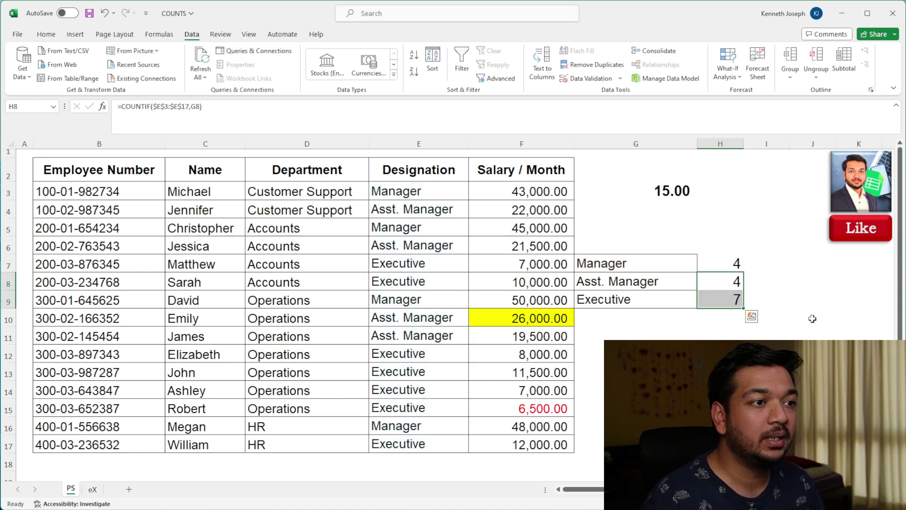
pyautogui.click(813, 372)
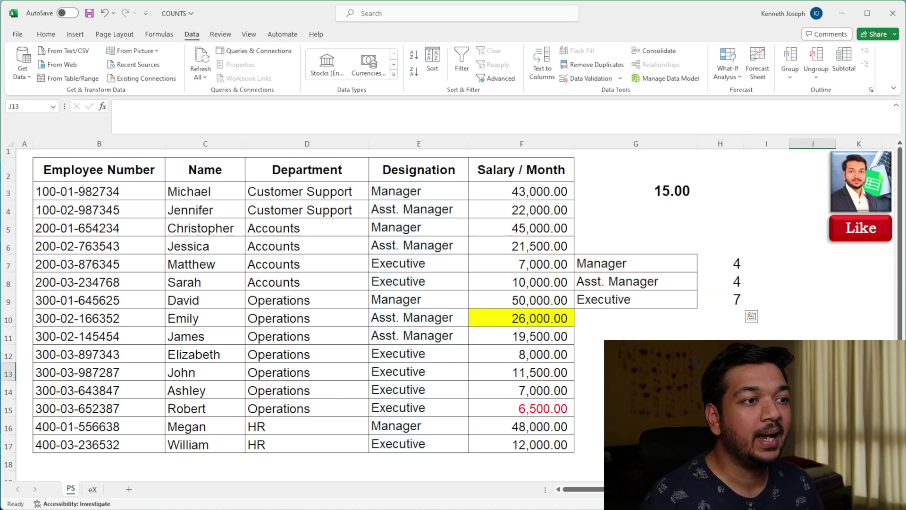
pyautogui.click(726, 286)
pyautogui.click(729, 304)
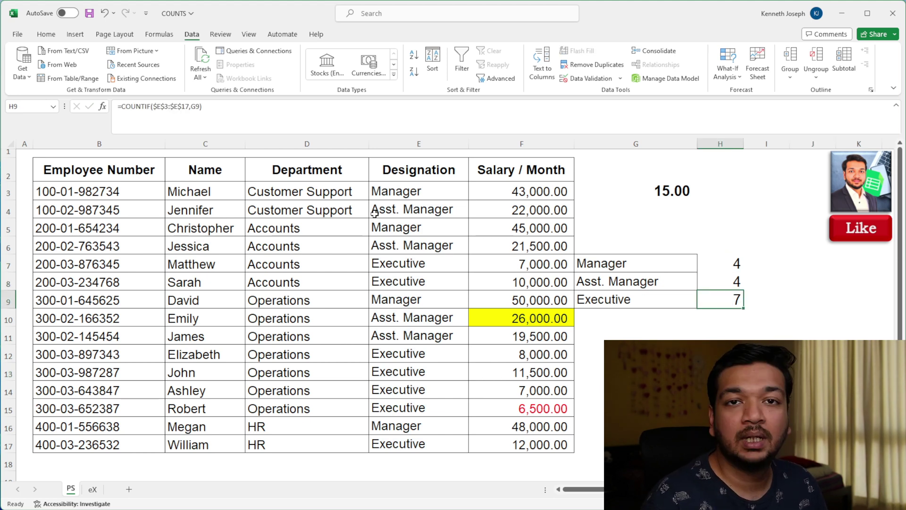
# Add up the three designation counts above with an AutoSum formula in H10
pyautogui.click(719, 320)
pyautogui.hotkey('alt', '=')
pyautogui.press('Return')
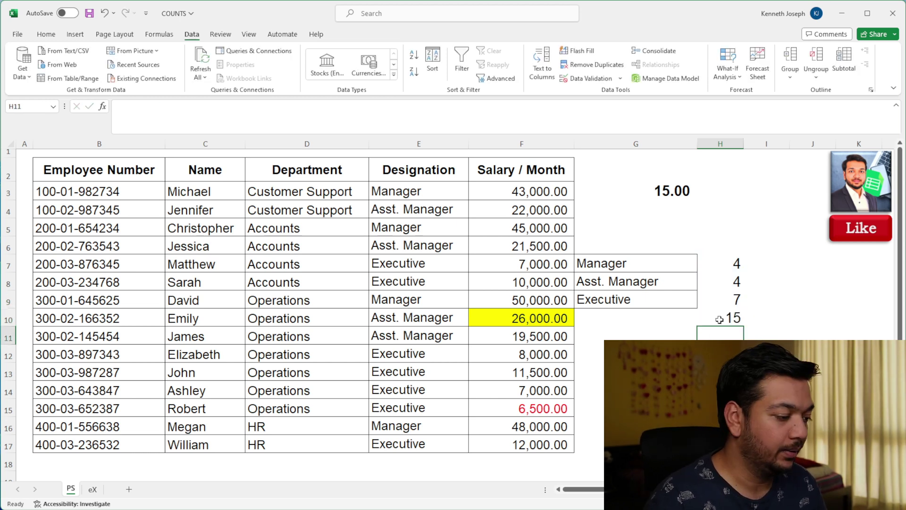